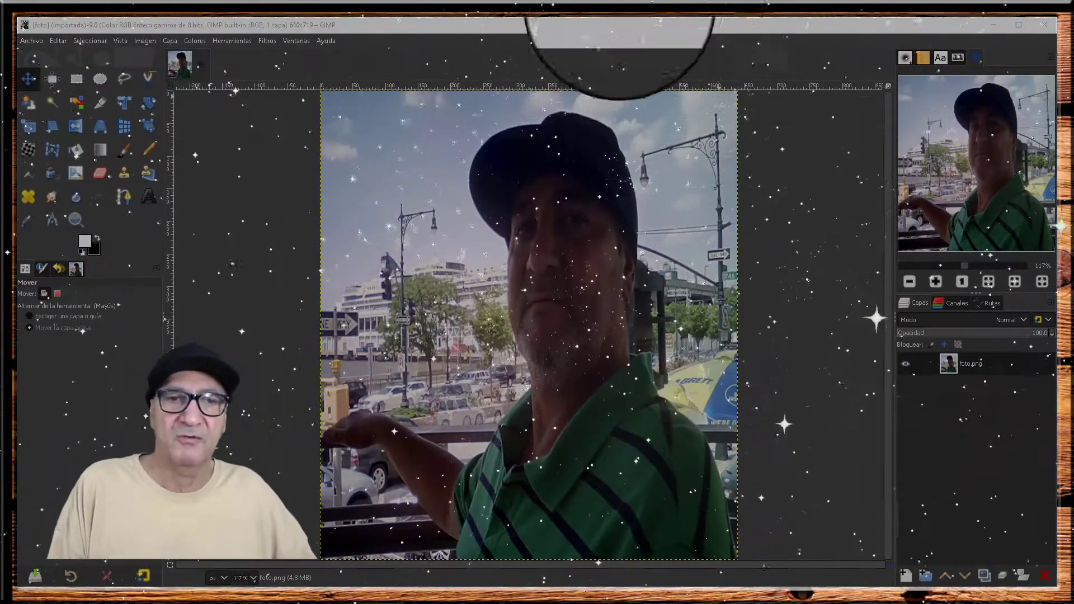
Step: Add a new transparent 640×719 layer named Capa above foto.png
left_click(585, 33)
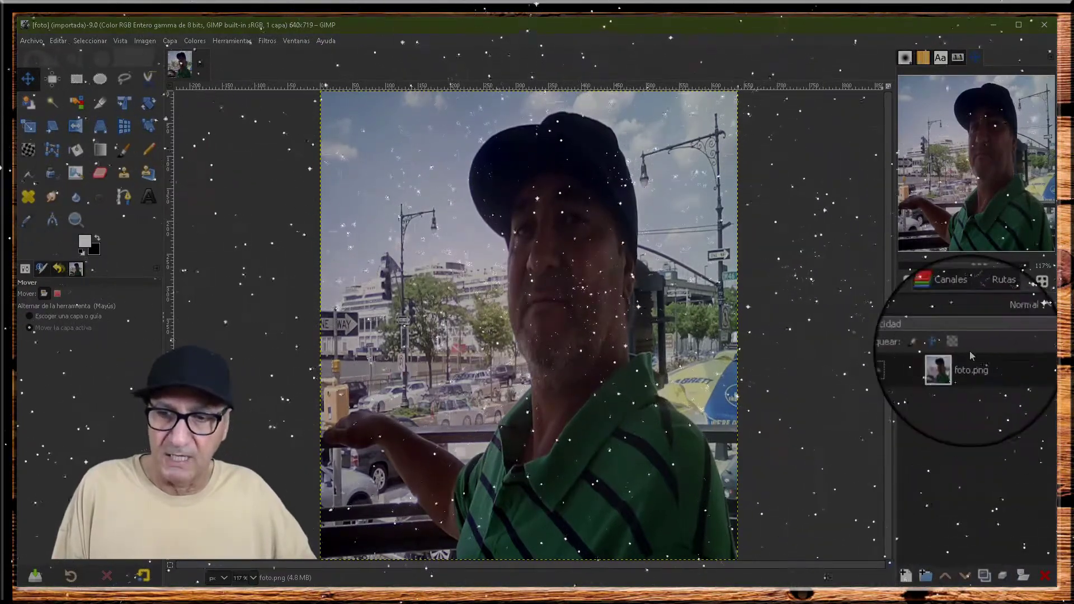
left_click(905, 575)
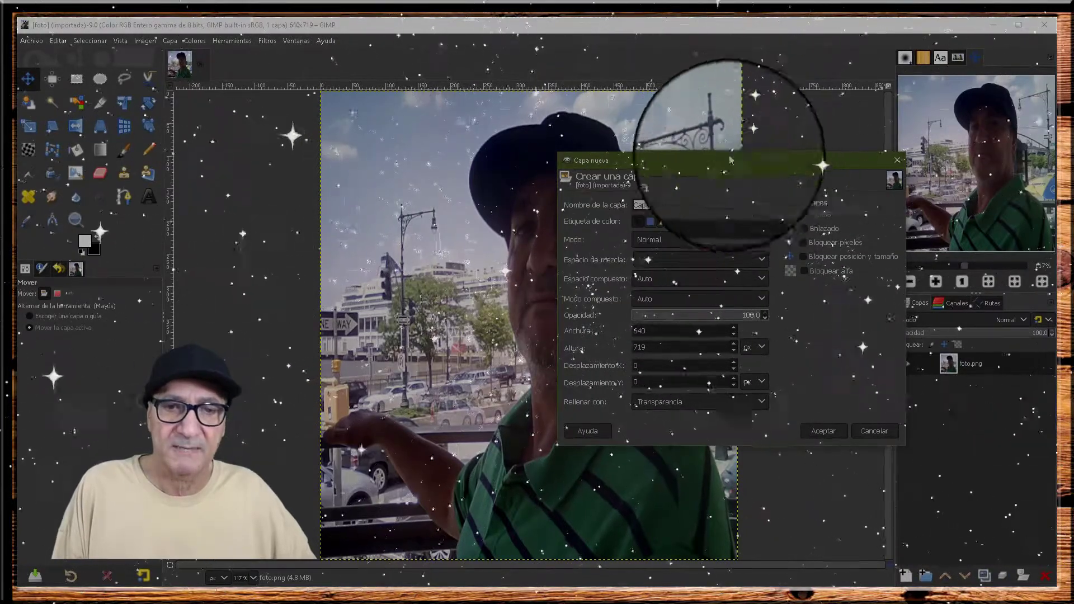
left_click_drag(730, 160, 670, 128)
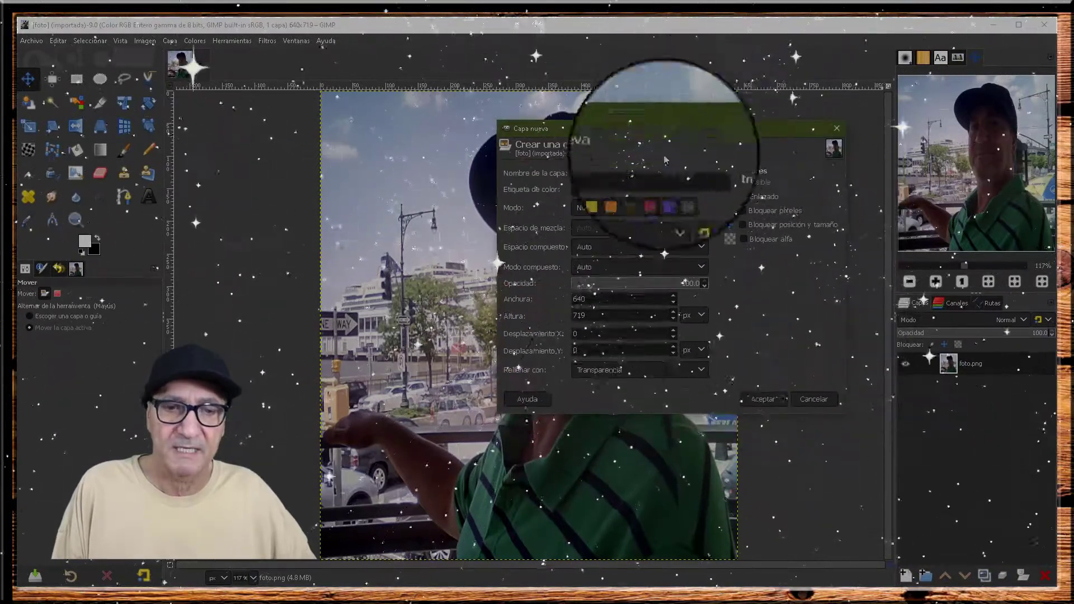
left_click(706, 370)
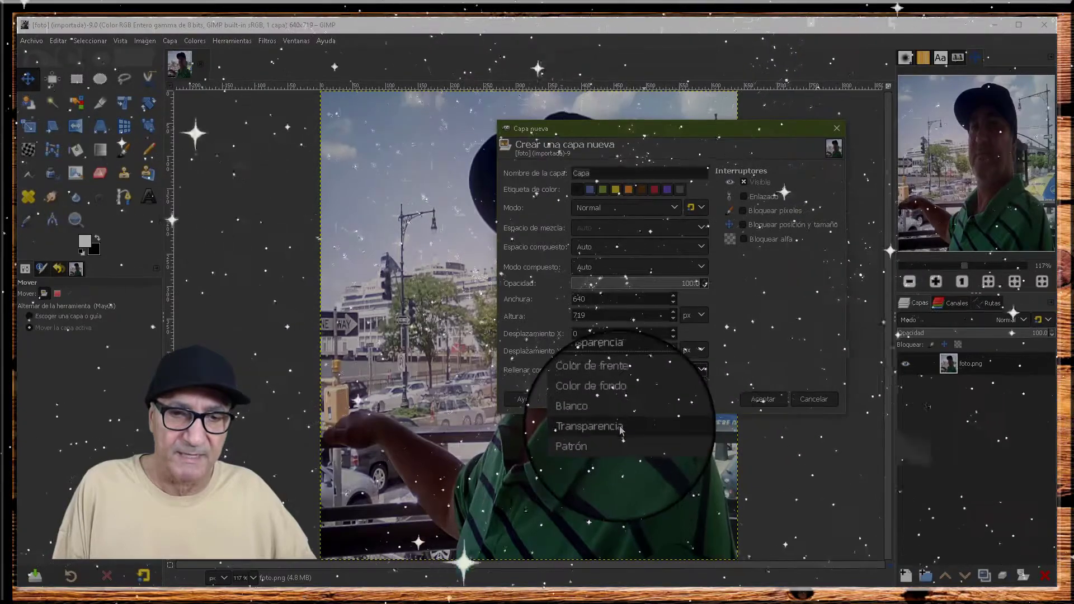
left_click(621, 429)
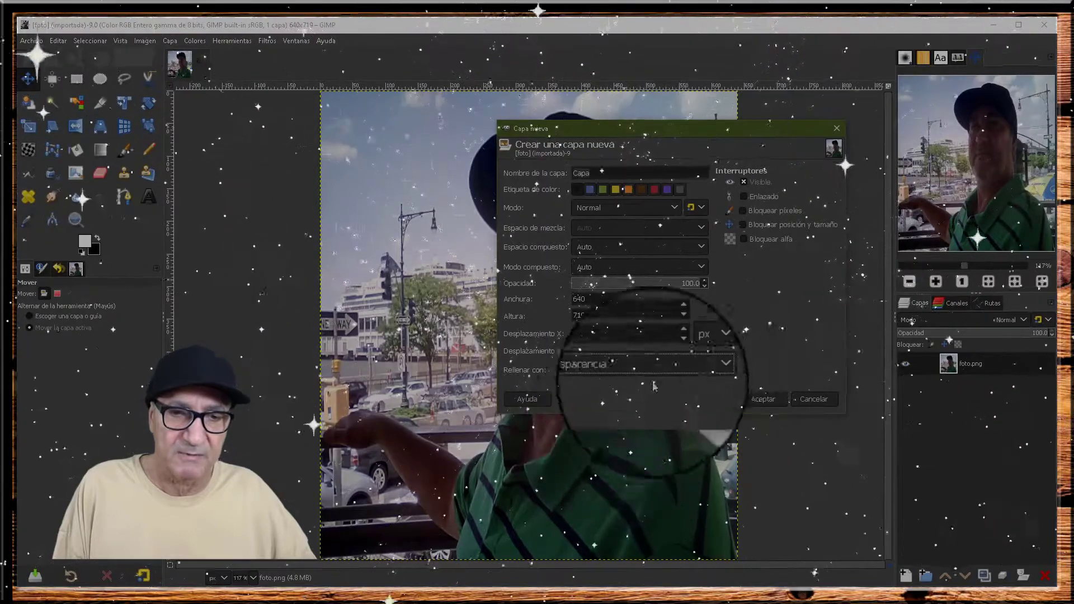
left_click(759, 400)
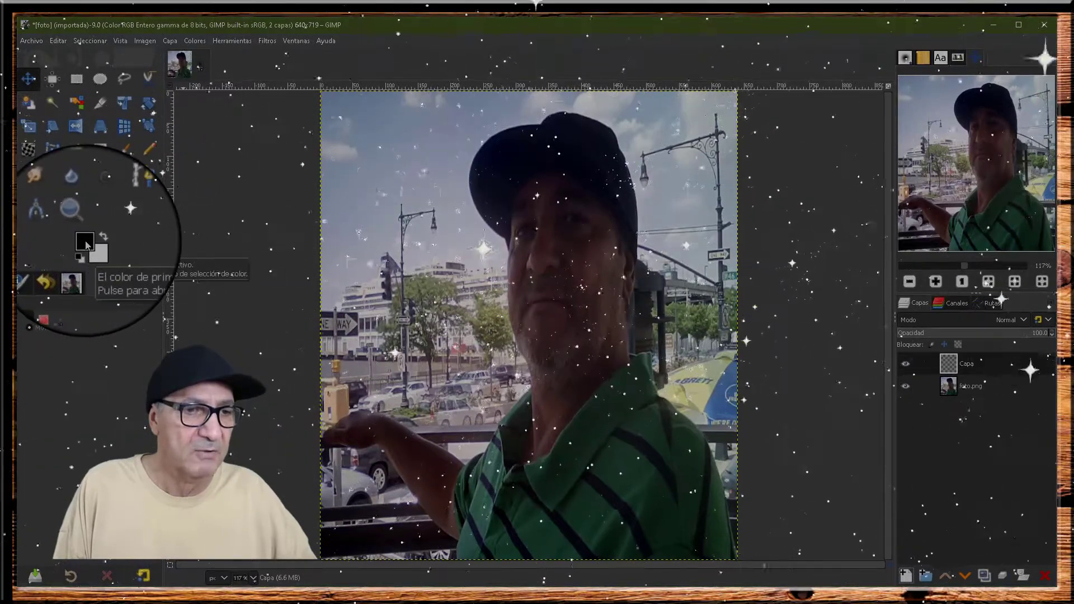
Step: Change the foreground colour from black to olive b8b642
left_click(85, 242)
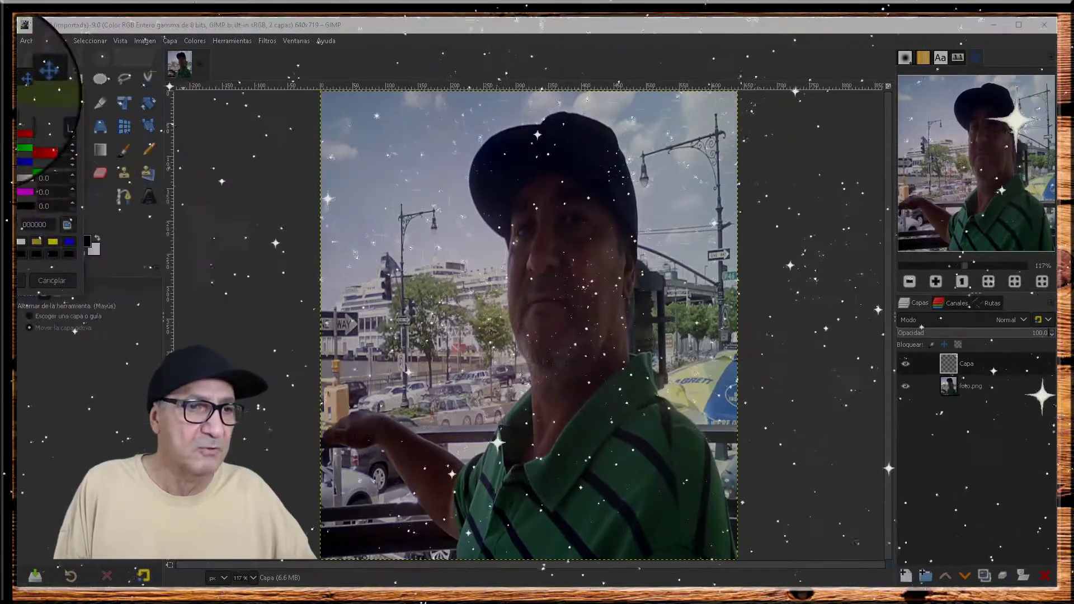
left_click_drag(22, 93, 307, 243)
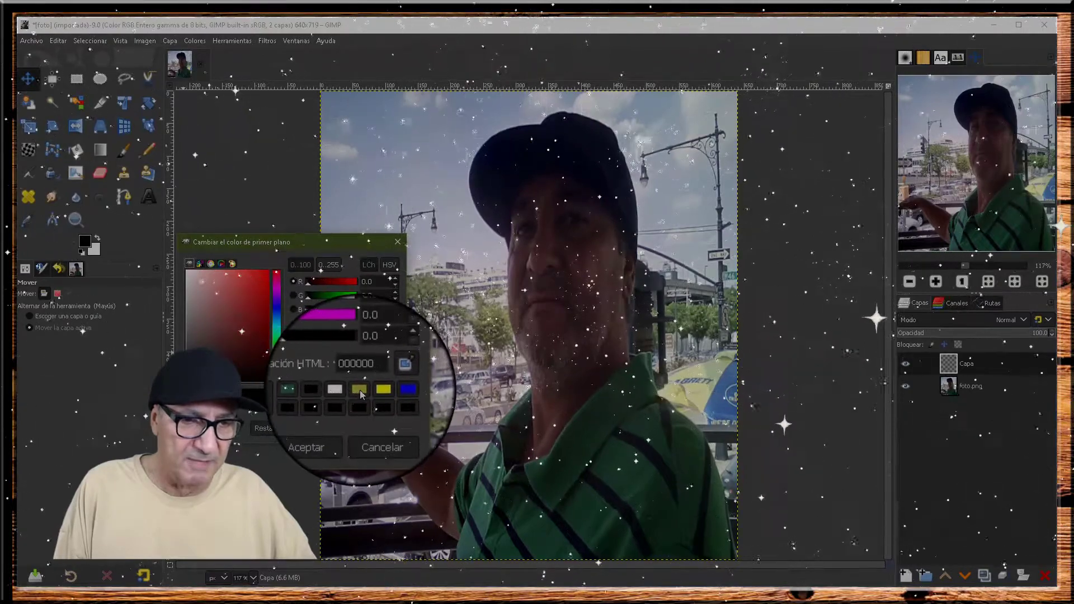
left_click(360, 390)
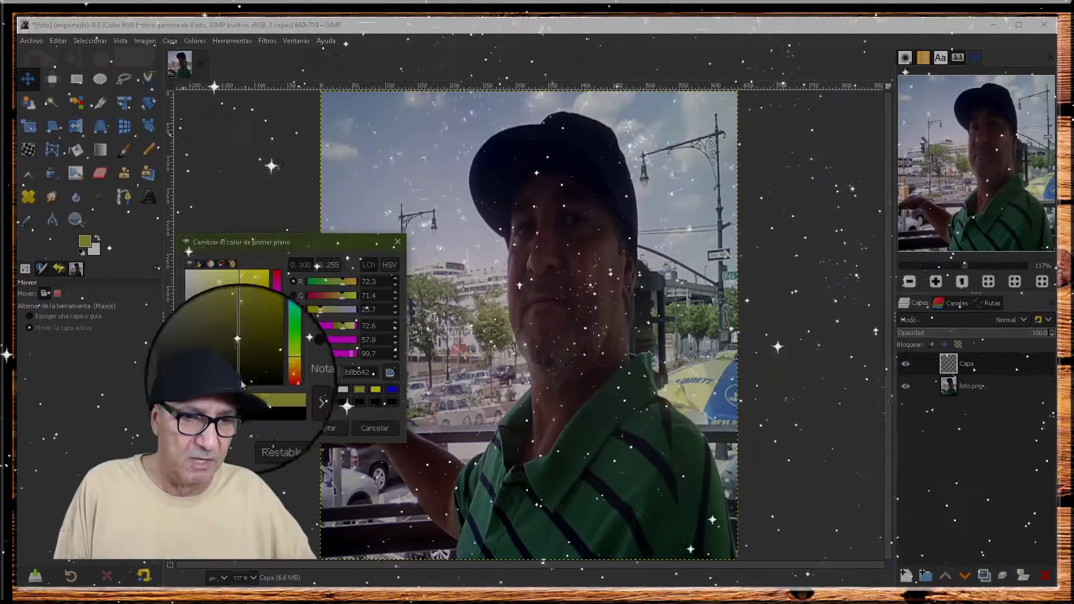
left_click(324, 430)
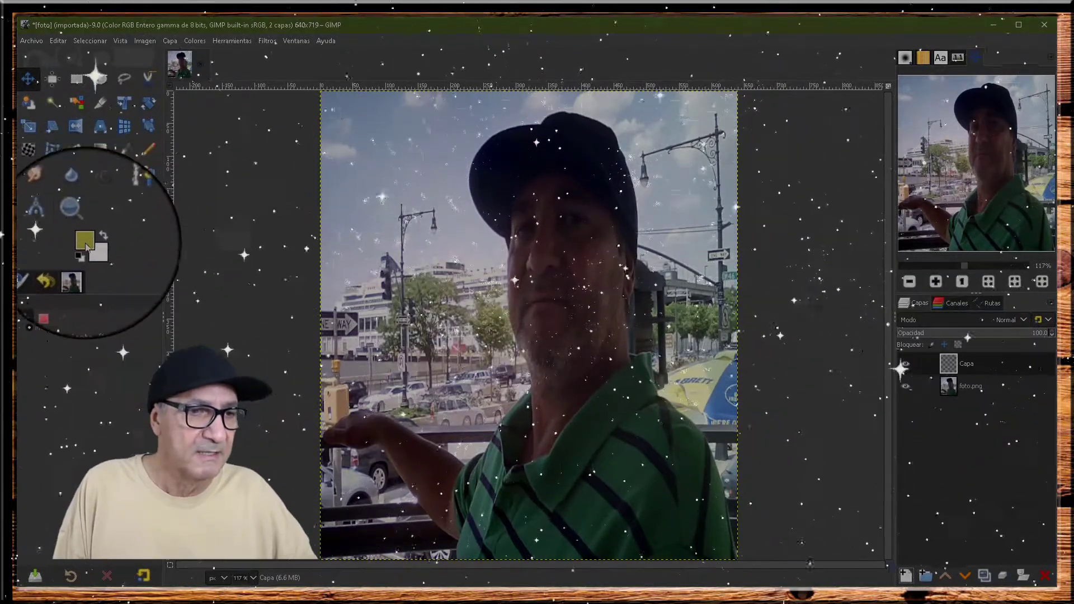
Step: Fill Capa with the olive foreground colour and set its mode to Solapar (Overlay)
left_click(58, 40)
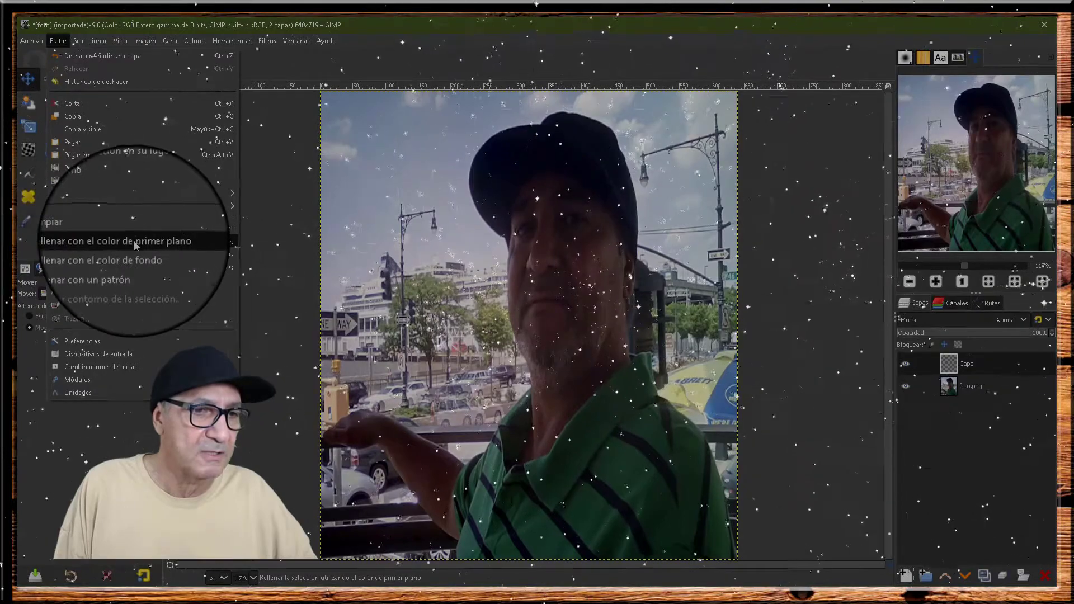
left_click(148, 246)
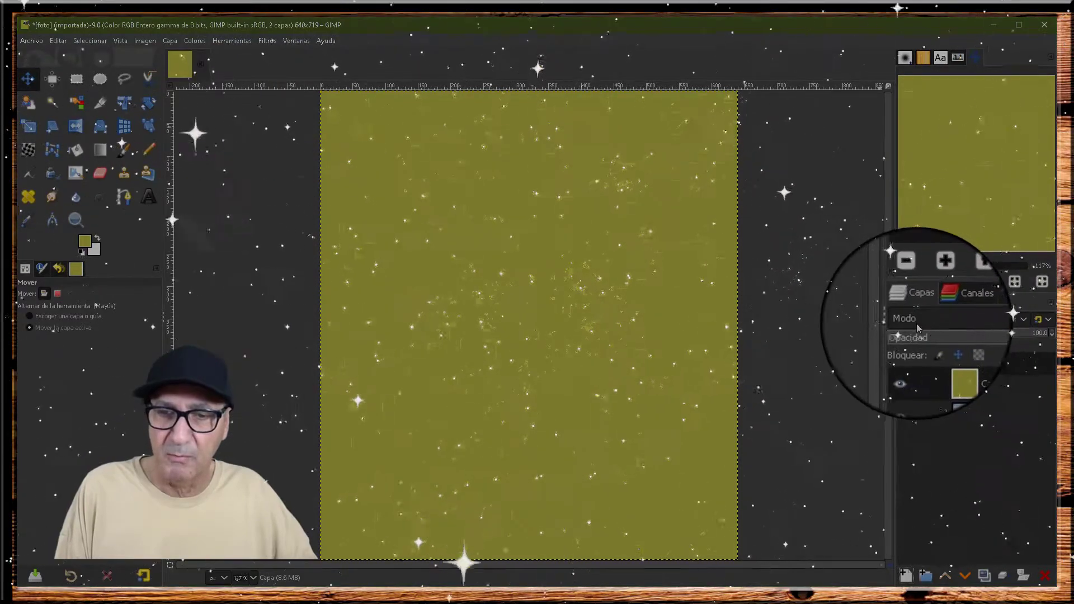
left_click(1023, 322)
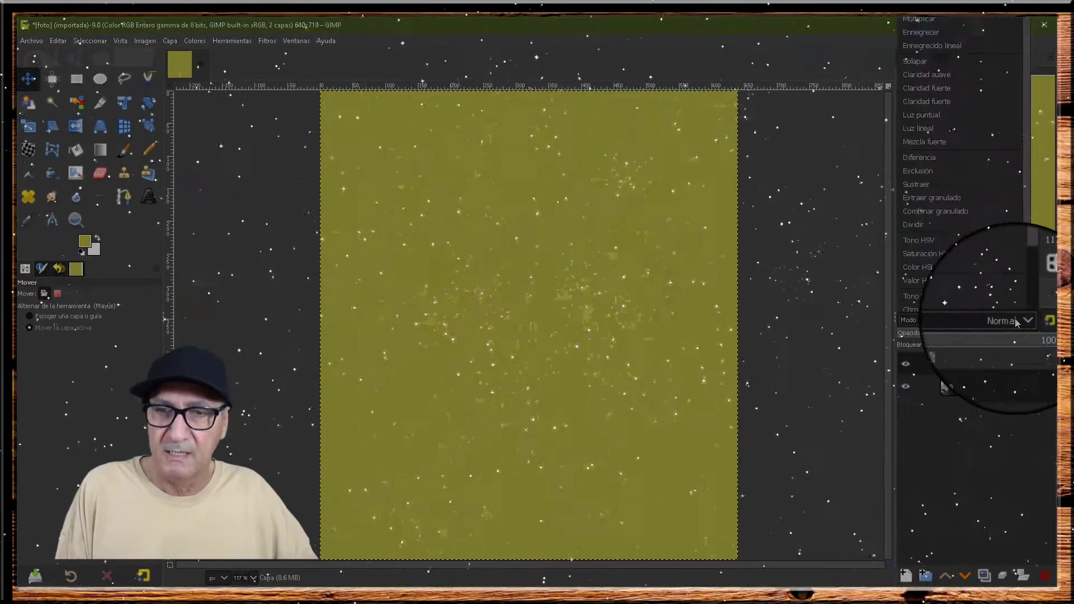
left_click(932, 64)
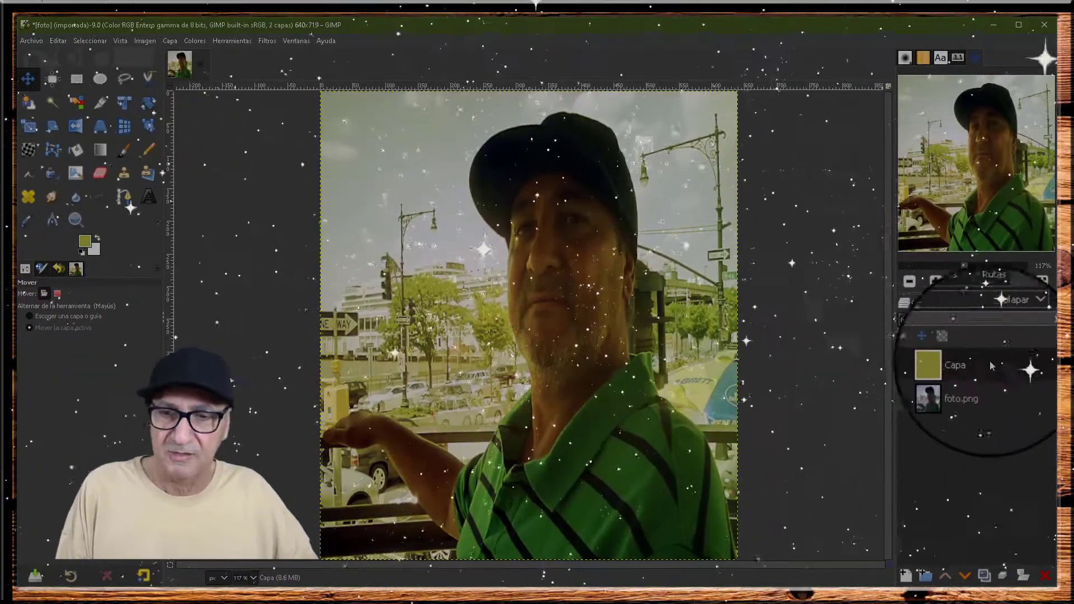
Step: Add a white layer mask to the Capa layer and select the Paintbrush tool
left_click(1024, 576)
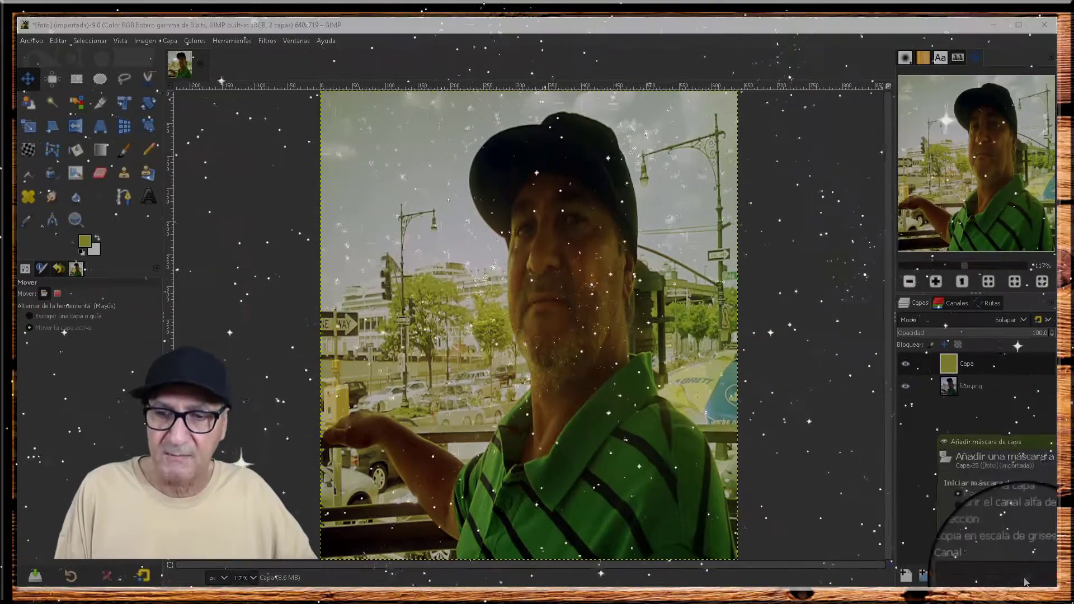
left_click_drag(1027, 445, 781, 255)
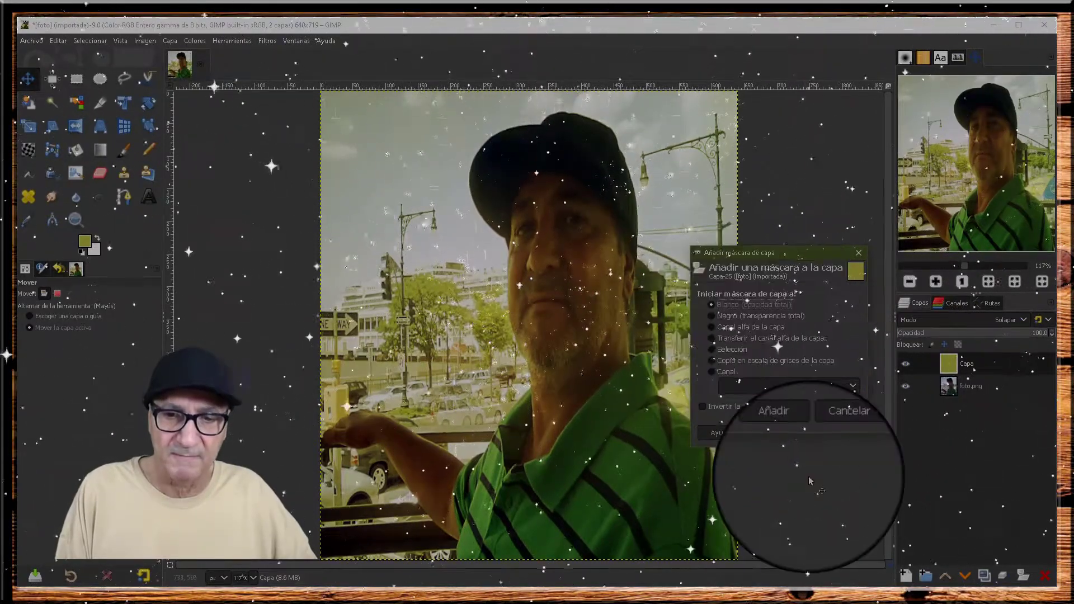
left_click(793, 434)
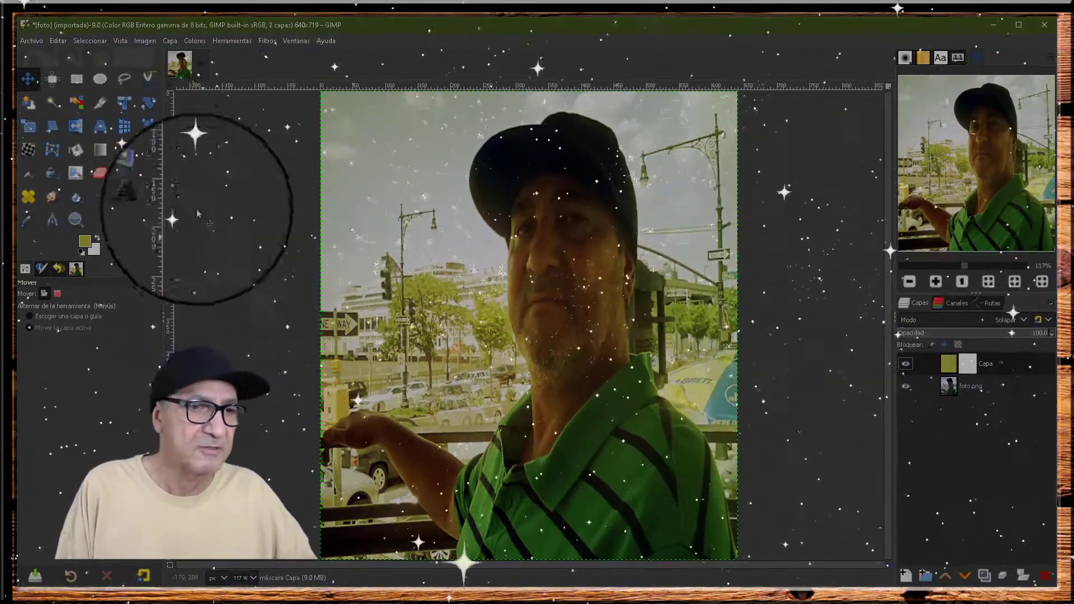
left_click(124, 151)
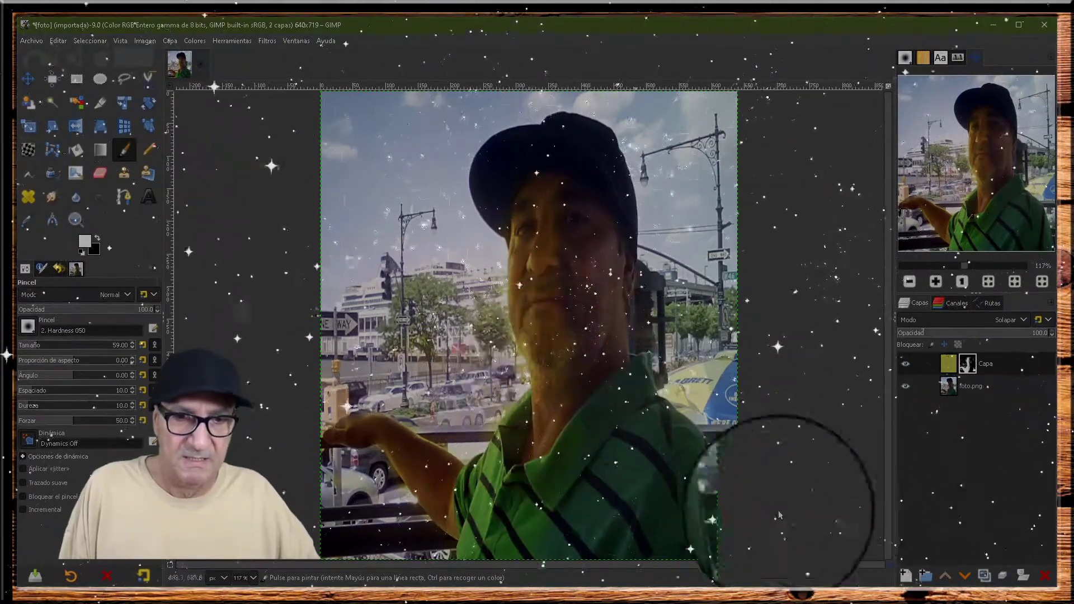
left_click(905, 365)
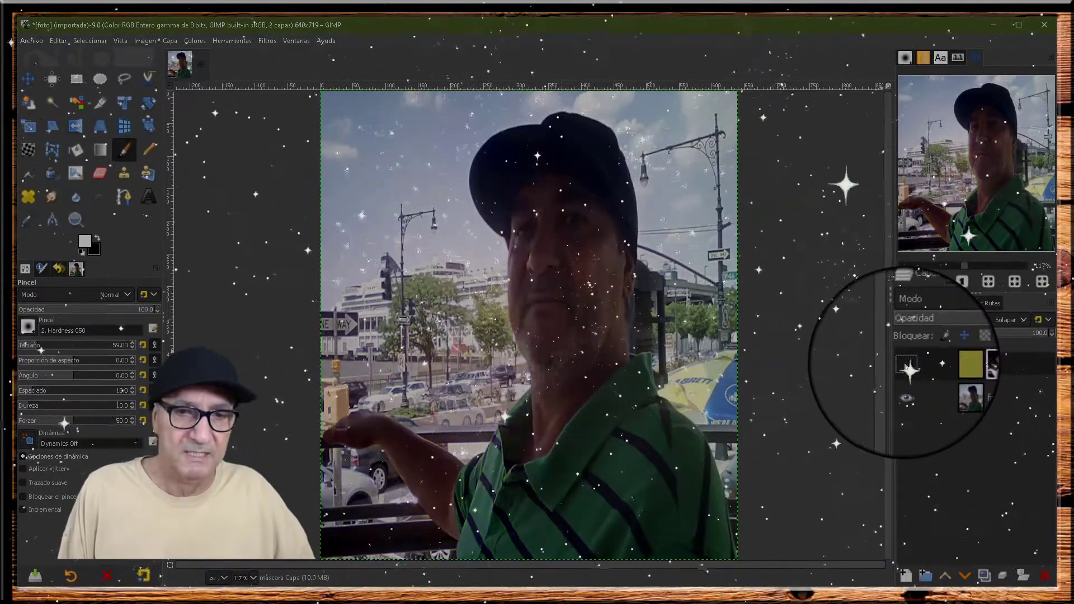
left_click(906, 364)
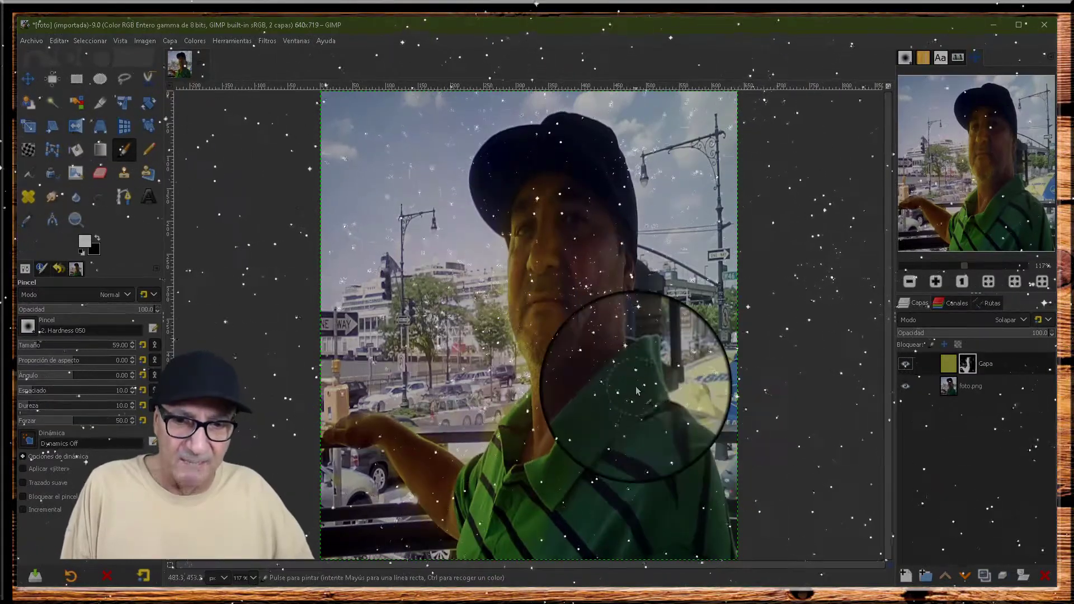
left_click(904, 365)
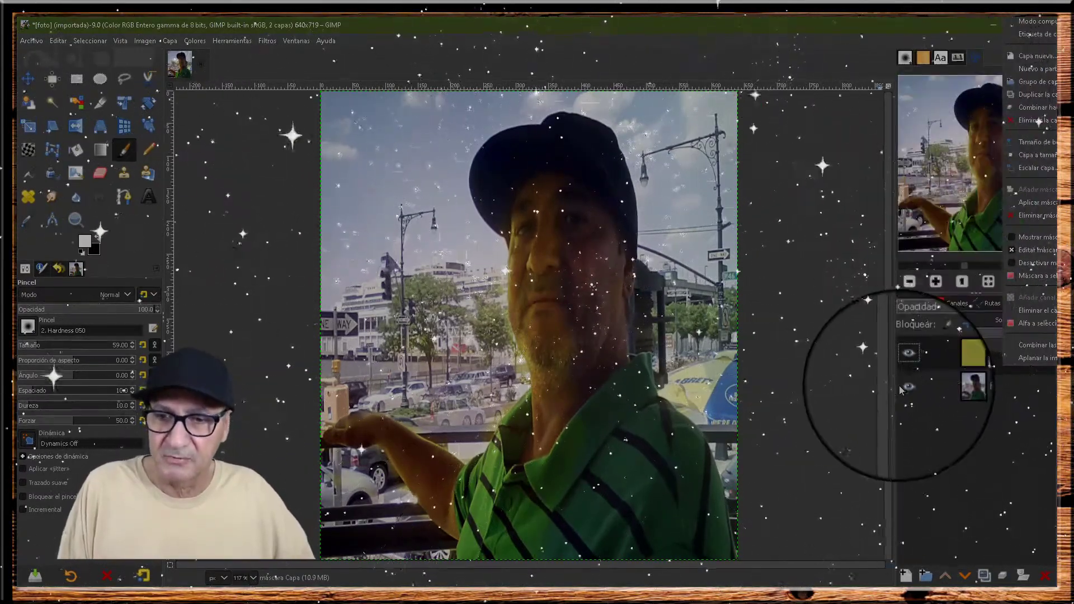
Step: Merge the Capa layer down into foto.png, then open and close the File menu
right_click(927, 371)
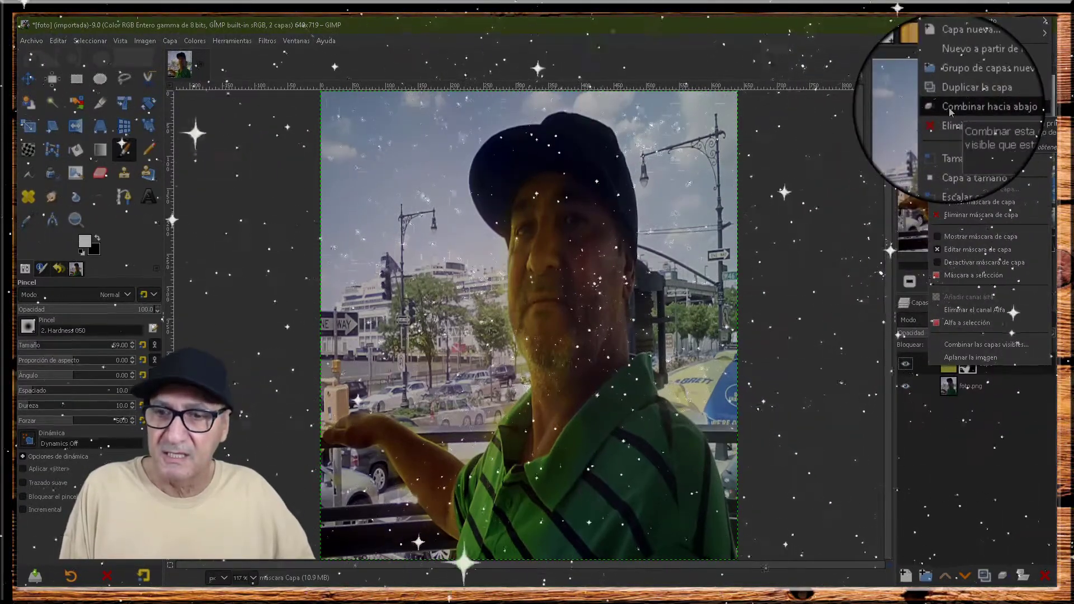
left_click(988, 112)
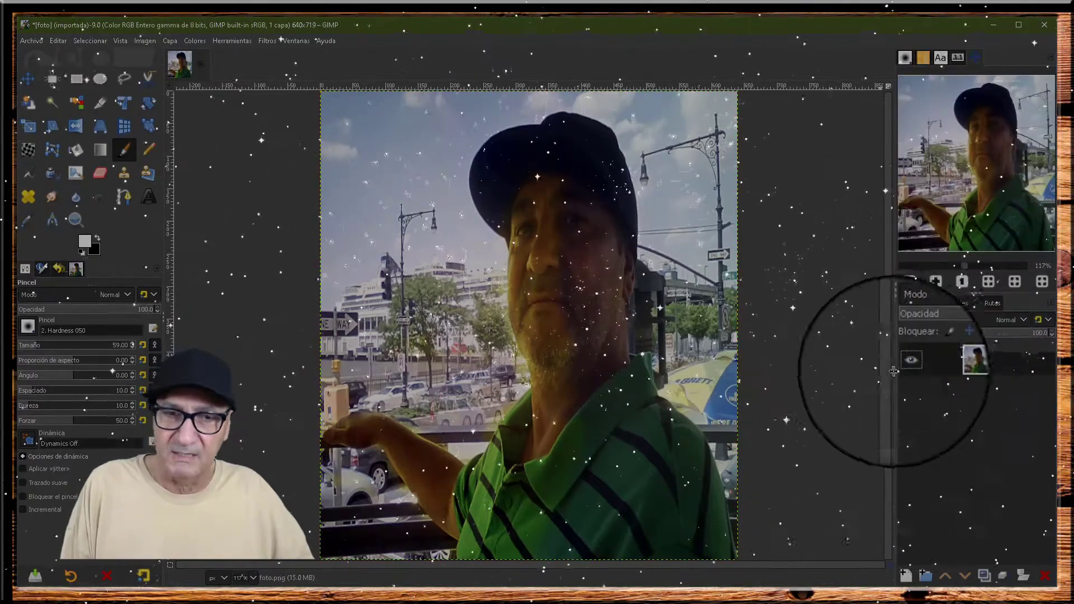
left_click(28, 42)
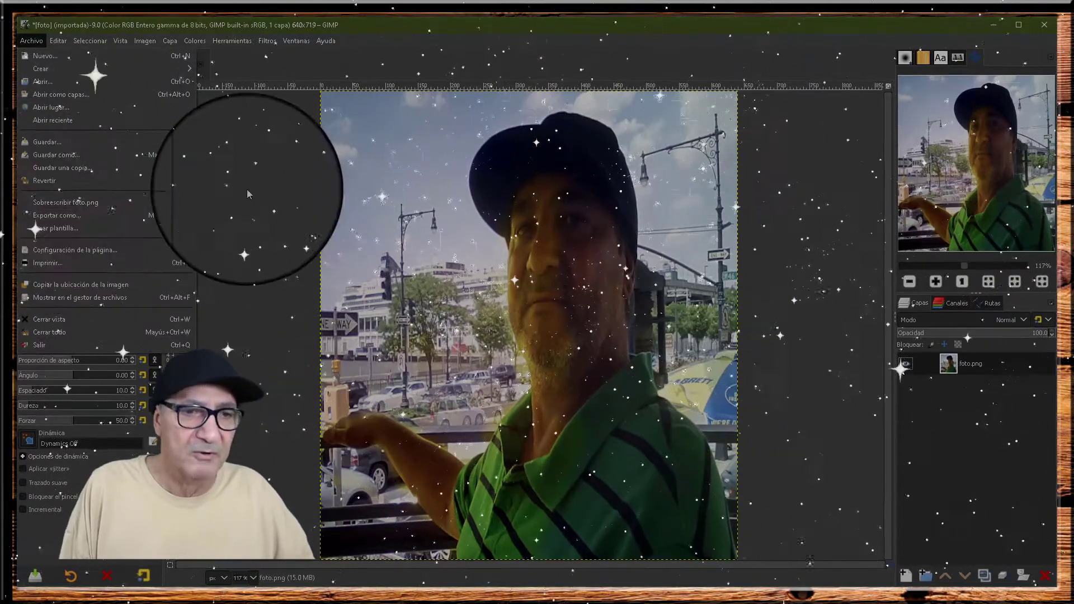
left_click(302, 218)
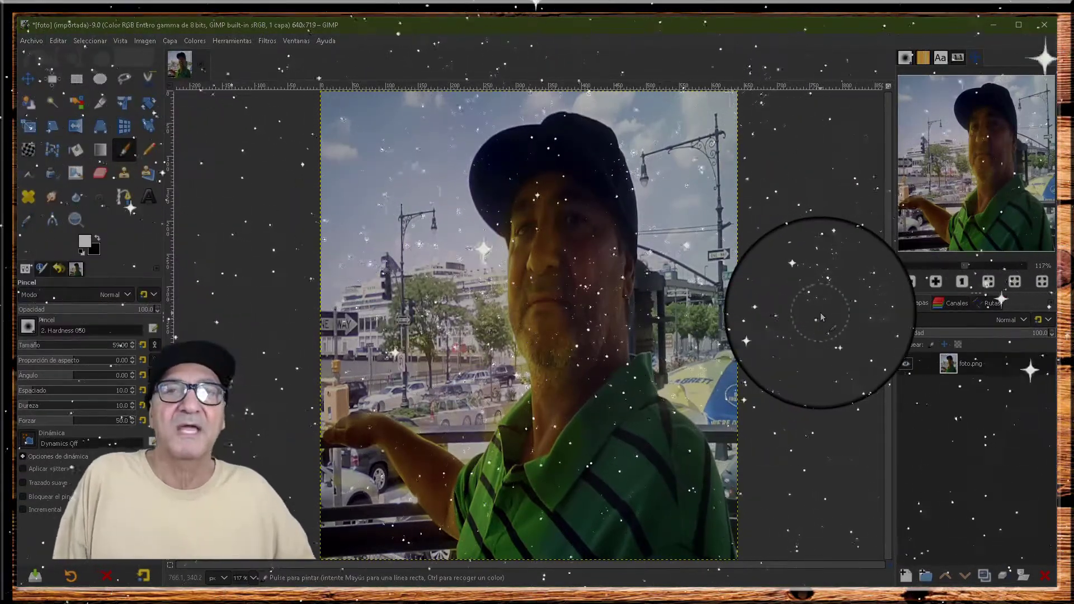